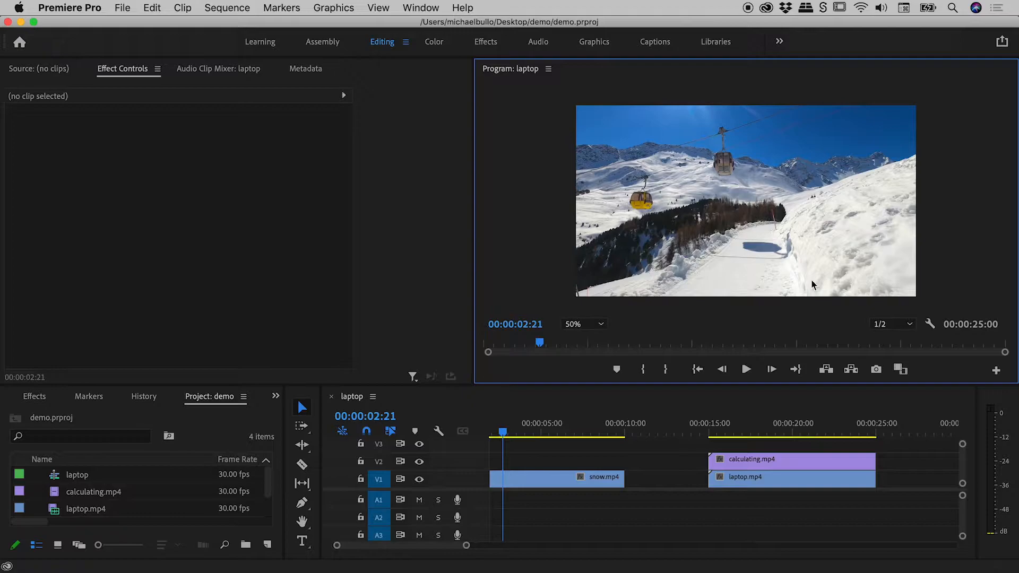
# Set the snow.mp4 clip's scale to 122 and its position to 1154, 629
pyautogui.click(552, 480)
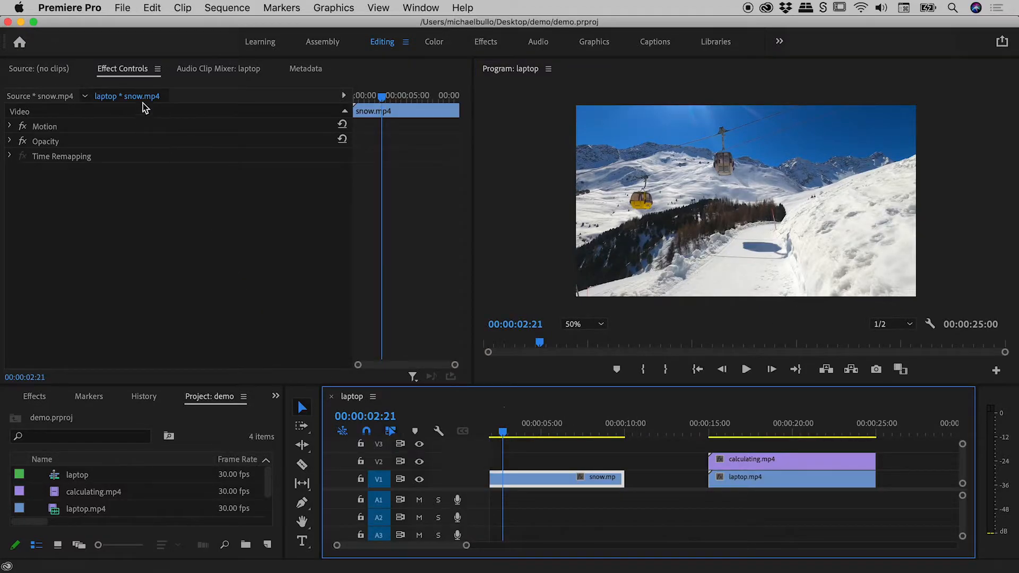
pyautogui.click(10, 129)
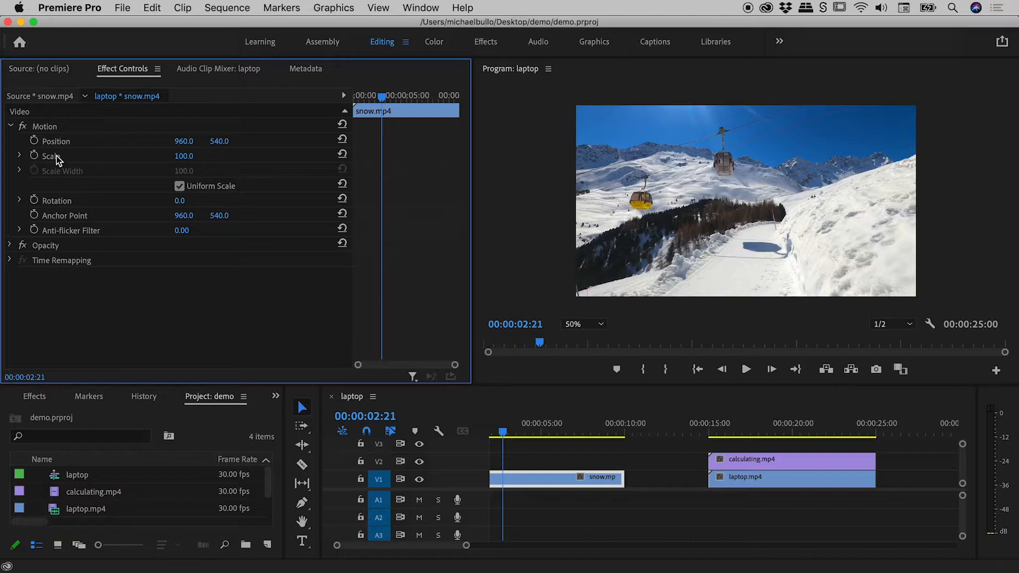
pyautogui.click(183, 156)
pyautogui.click(203, 283)
pyautogui.moveTo(185, 157)
pyautogui.mouseDown()
pyautogui.moveTo(161, 156)
pyautogui.moveTo(195, 157)
pyautogui.mouseUp()
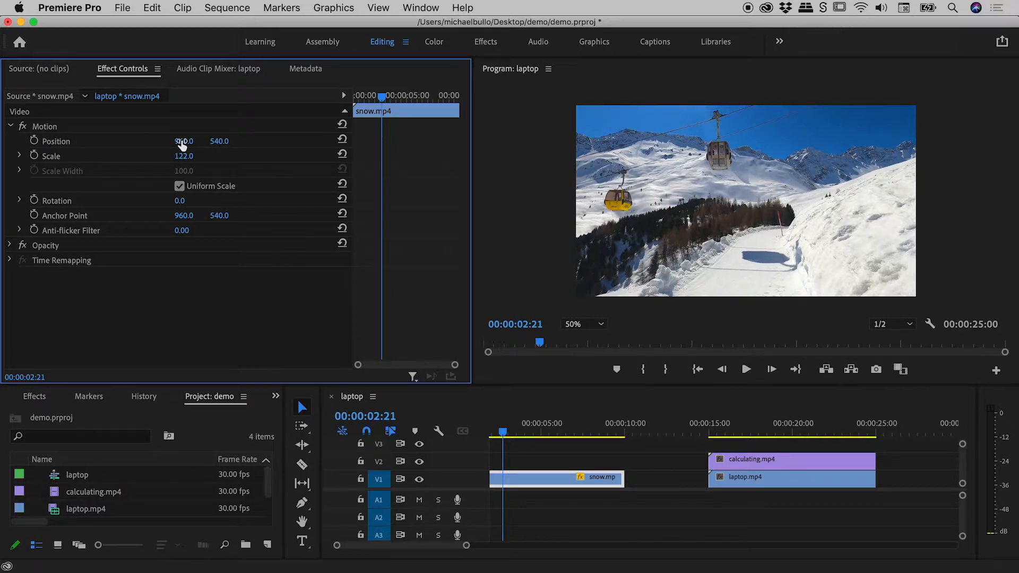
pyautogui.moveTo(182, 142); pyautogui.dragTo(285, 141)
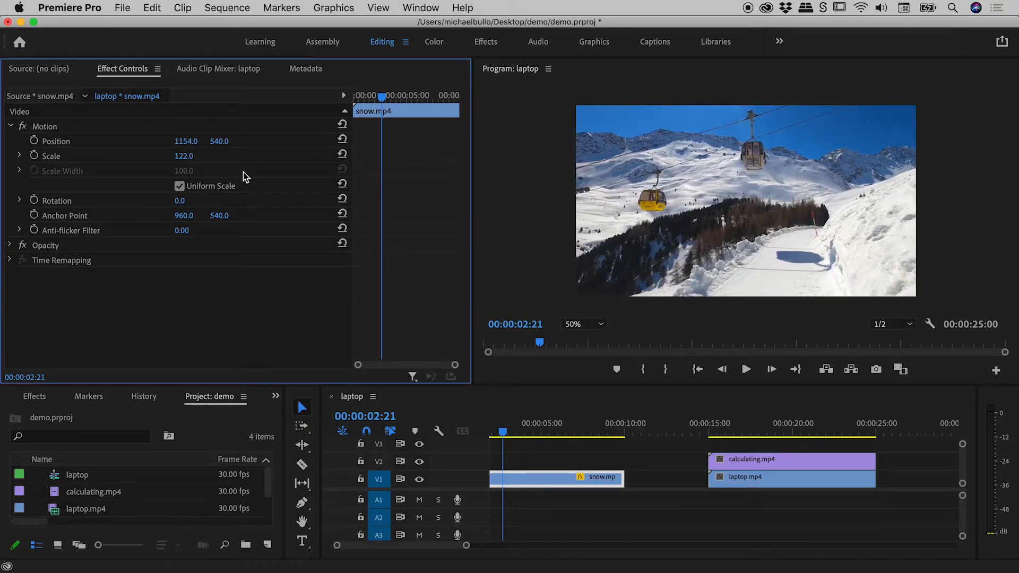
pyautogui.moveTo(220, 141)
pyautogui.mouseDown()
pyautogui.moveTo(286, 141)
pyautogui.moveTo(226, 142)
pyautogui.mouseUp()
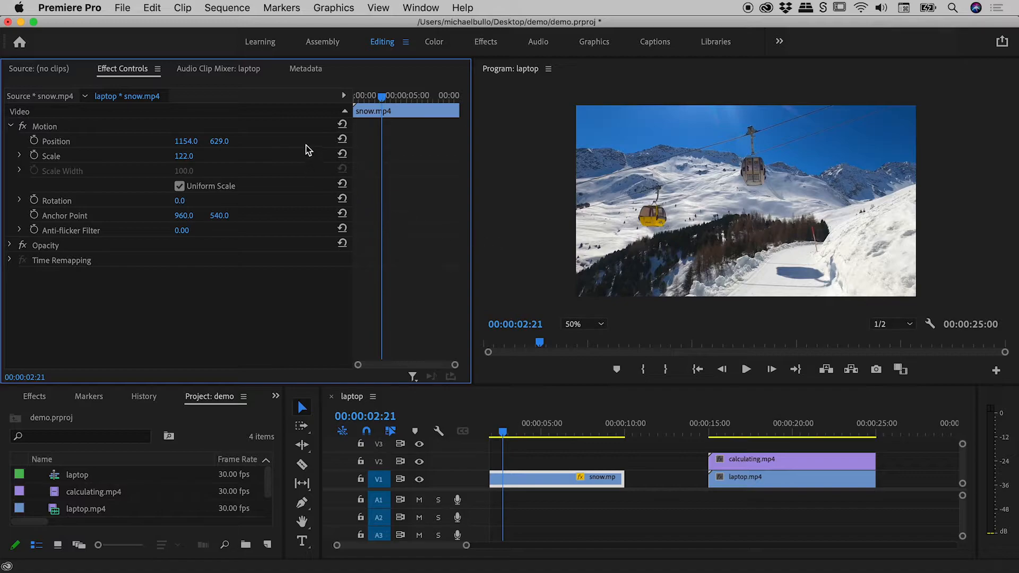
# Reset the snow.mp4 clip's position and scale to their defaults
pyautogui.click(342, 139)
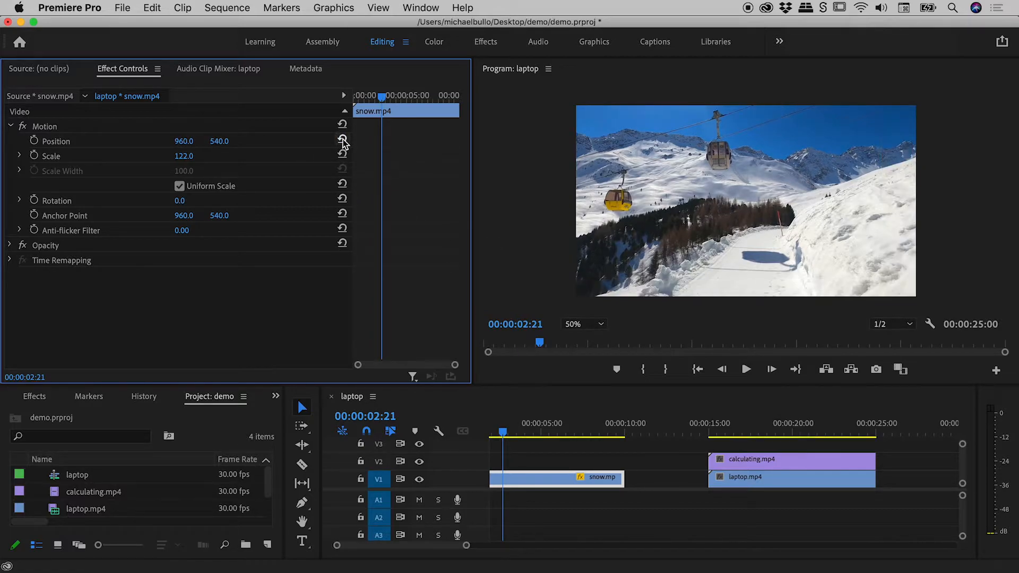
pyautogui.click(342, 154)
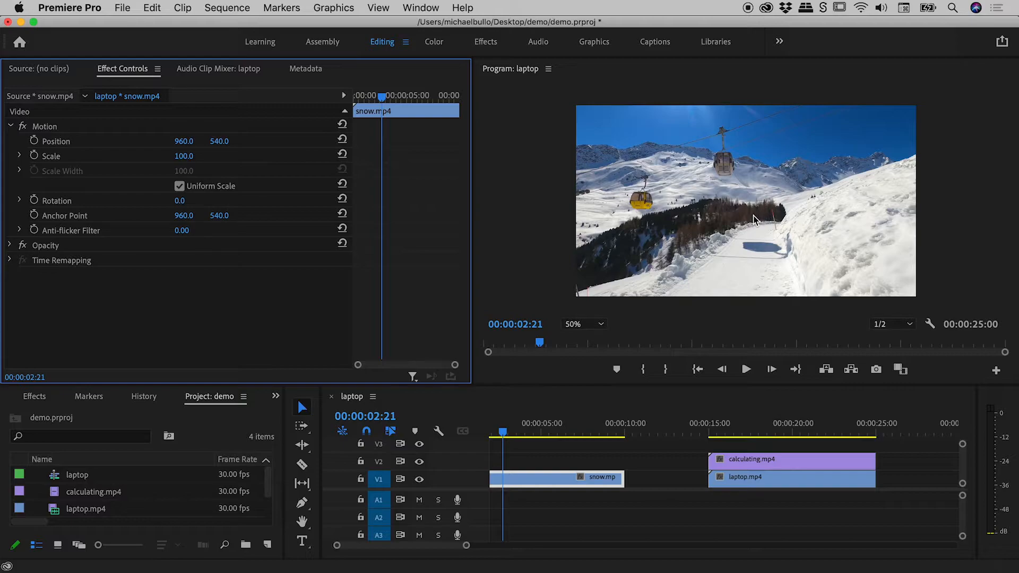
# Transform snow.mp4 directly in the preview, enlarging it to about 121.5 scale and moving it to about 1108, 616
pyautogui.click(741, 200)
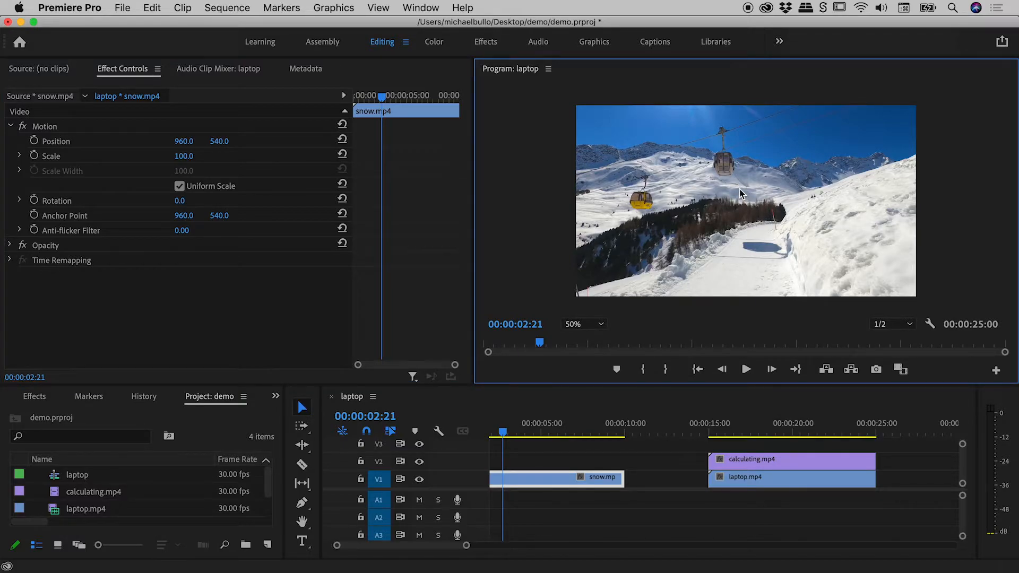
pyautogui.doubleClick(741, 194)
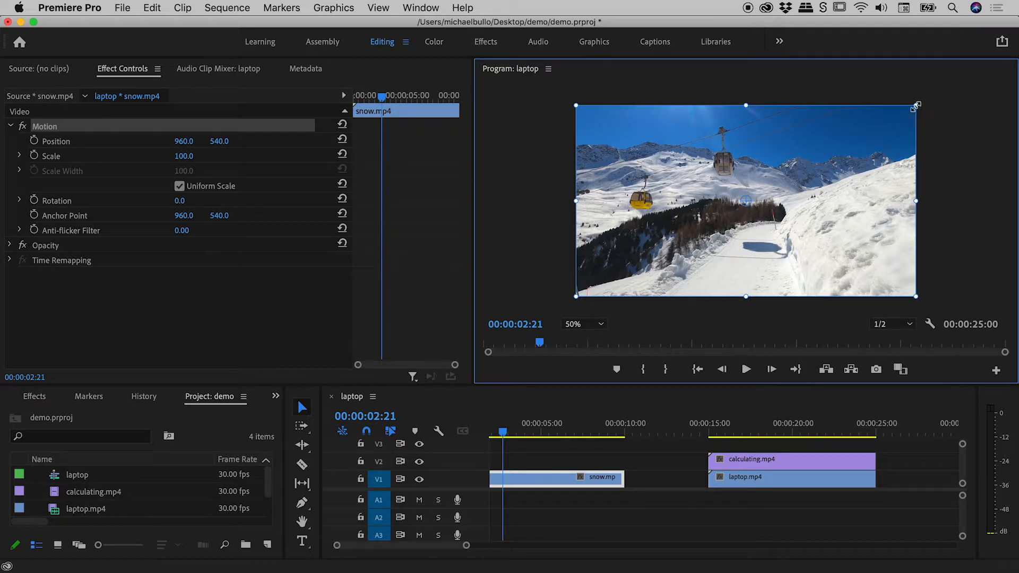
pyautogui.moveTo(914, 106); pyautogui.dragTo(951, 85)
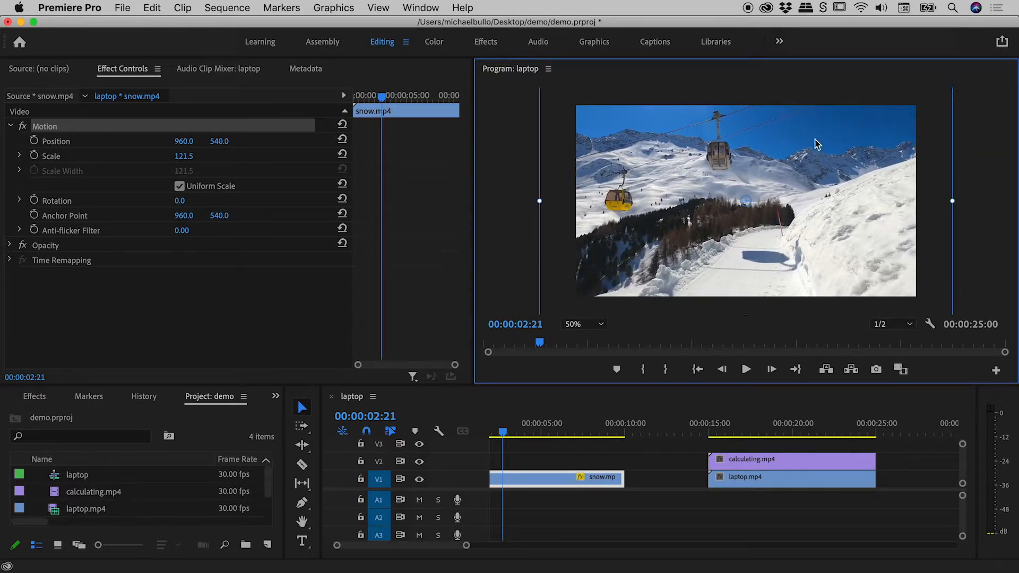
pyautogui.moveTo(647, 150); pyautogui.dragTo(673, 164)
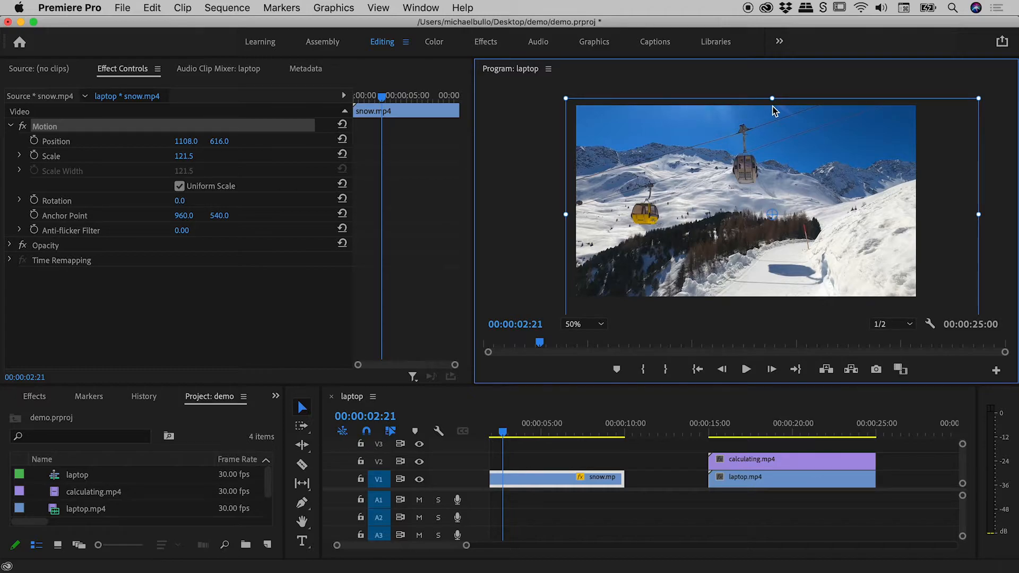
# Reposition snow.mp4 to about 1060, 576 with the preview at 25%, and return the preview to 50%
pyautogui.click(602, 325)
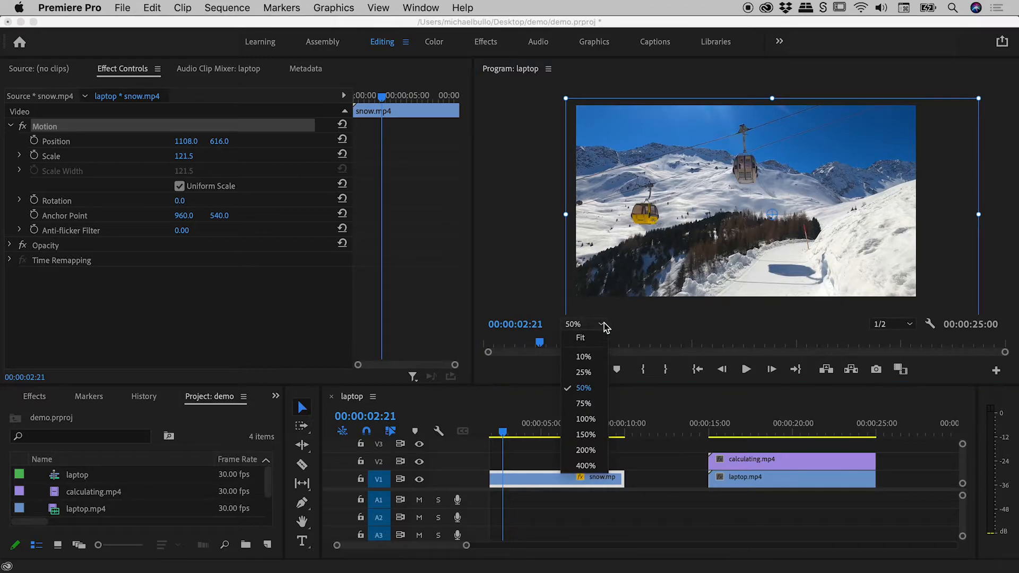
pyautogui.click(598, 379)
pyautogui.moveTo(776, 239); pyautogui.dragTo(803, 239)
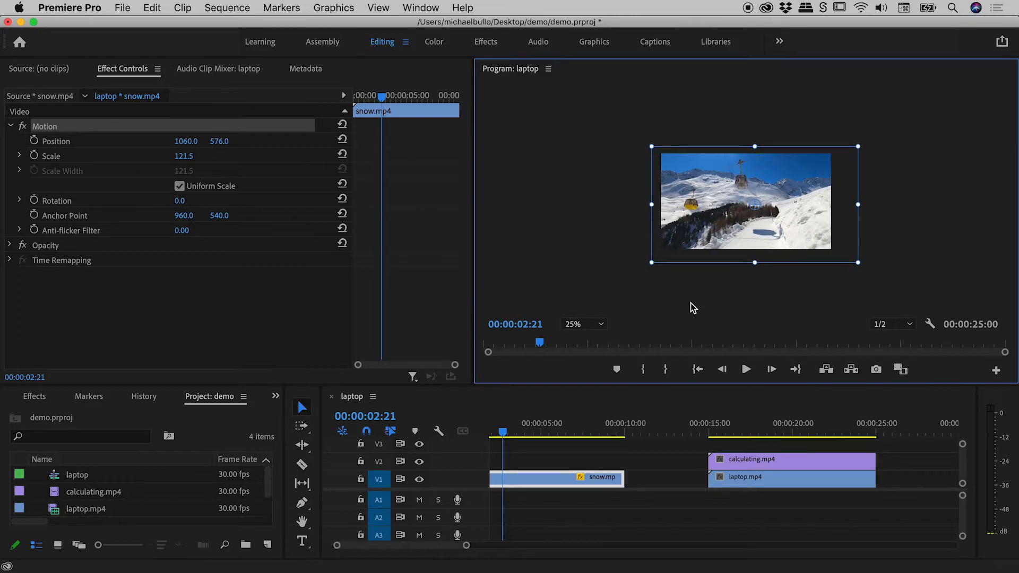
pyautogui.click(599, 329)
pyautogui.click(586, 388)
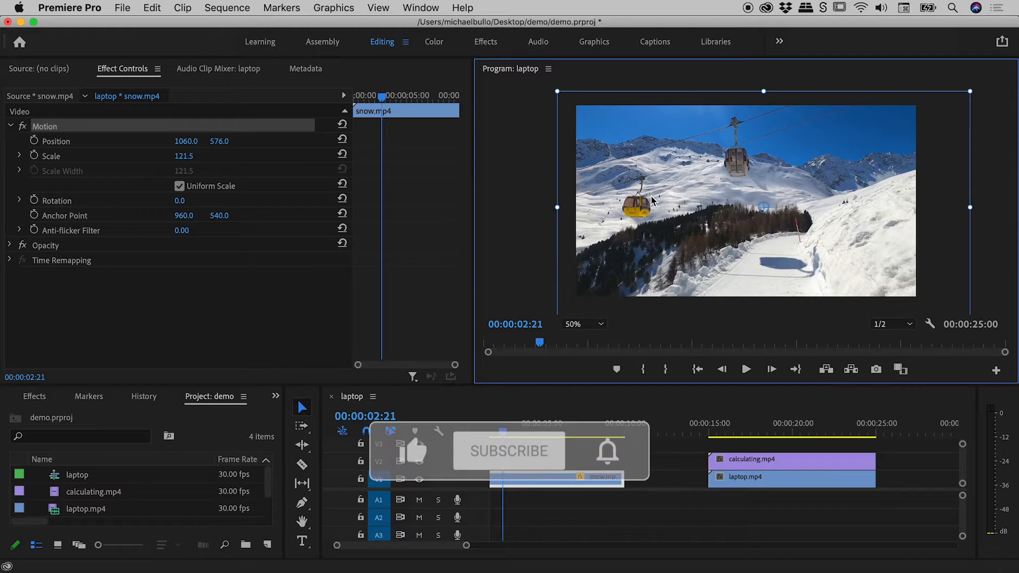
pyautogui.click(503, 133)
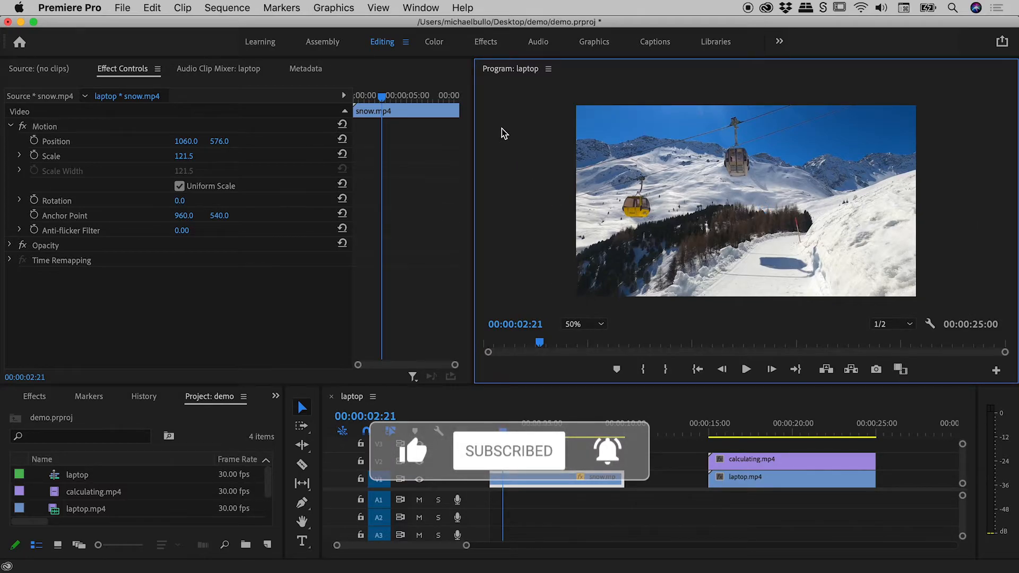
# Preview the overlapping clips from 00:00:16:08 and compare the frame with video track V2 hidden and shown
pyautogui.click(732, 431)
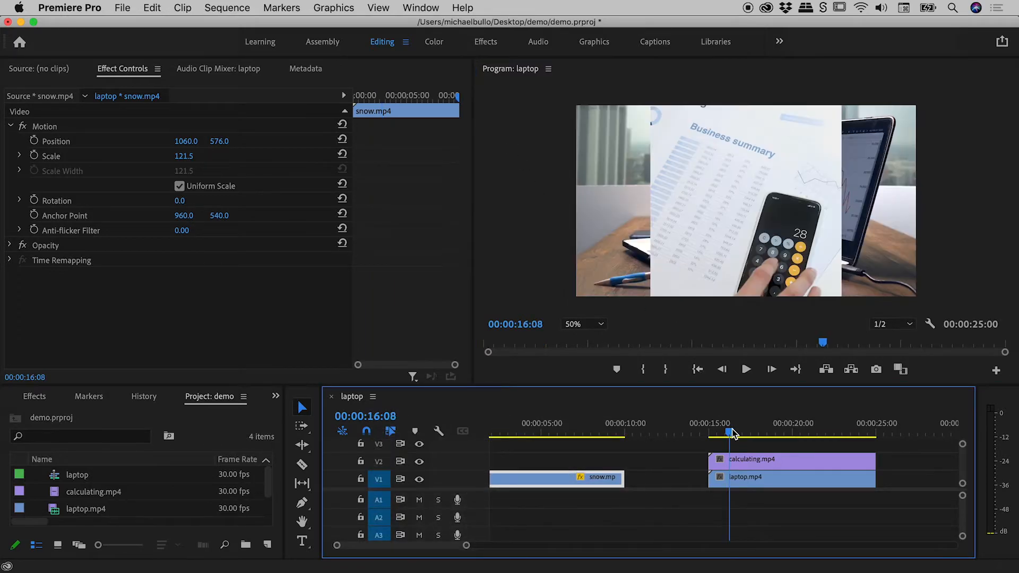
pyautogui.press('space')
pyautogui.press('space')
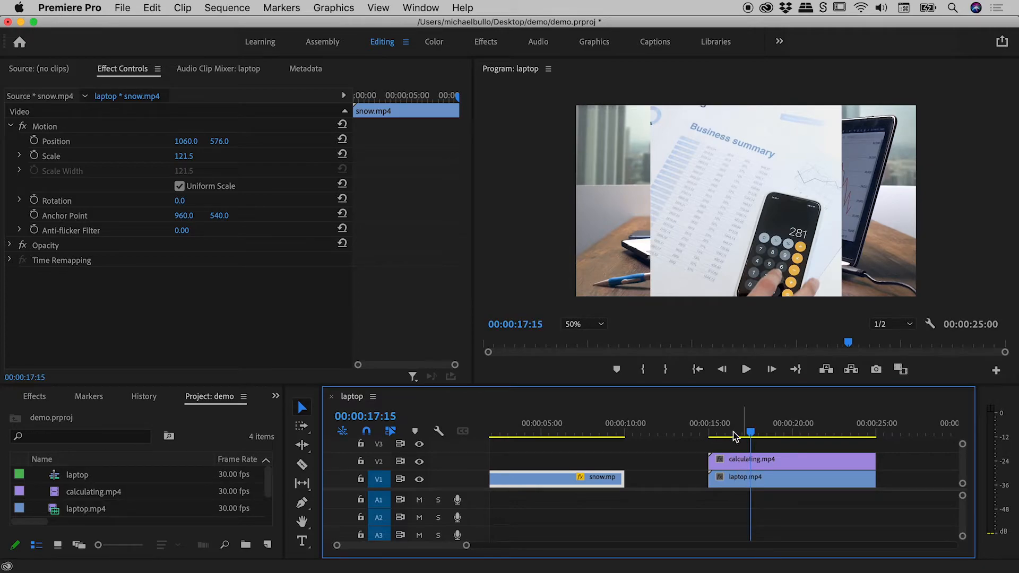
pyautogui.click(419, 461)
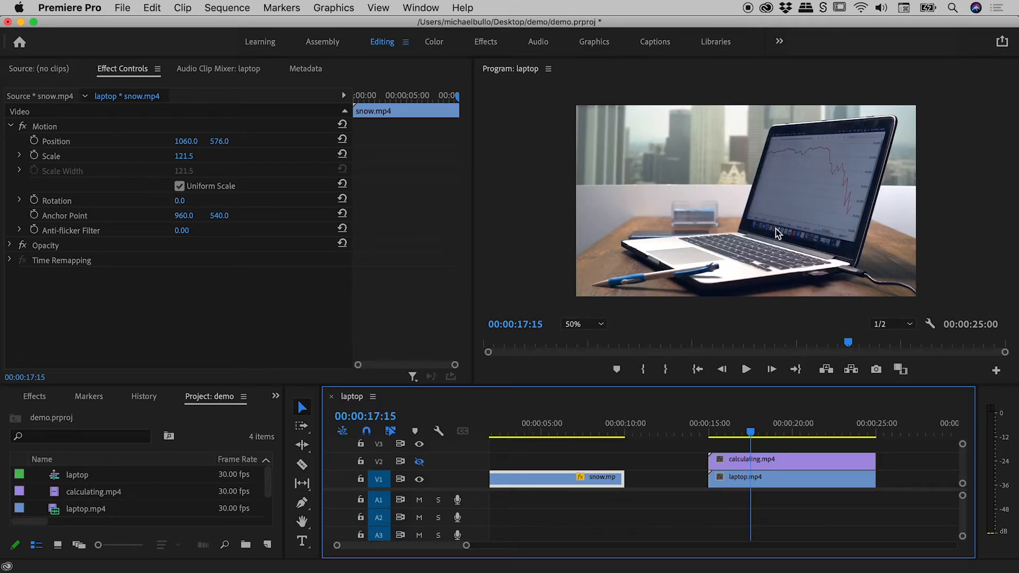
pyautogui.click(419, 461)
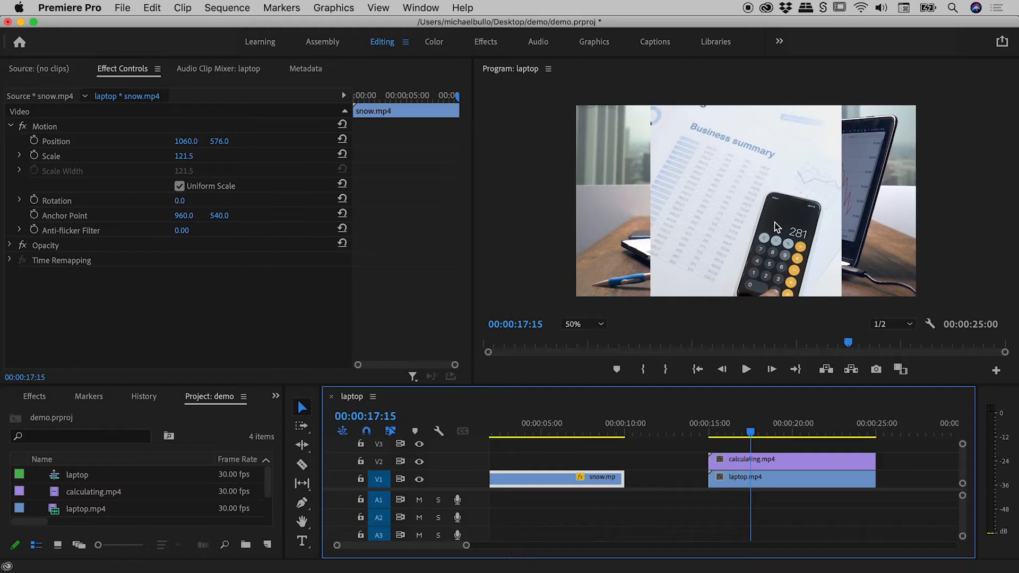
# Shrink the calculating.mp4 overlay to about 76.7 scale and place it at about 484, 152 in the frame
pyautogui.click(736, 194)
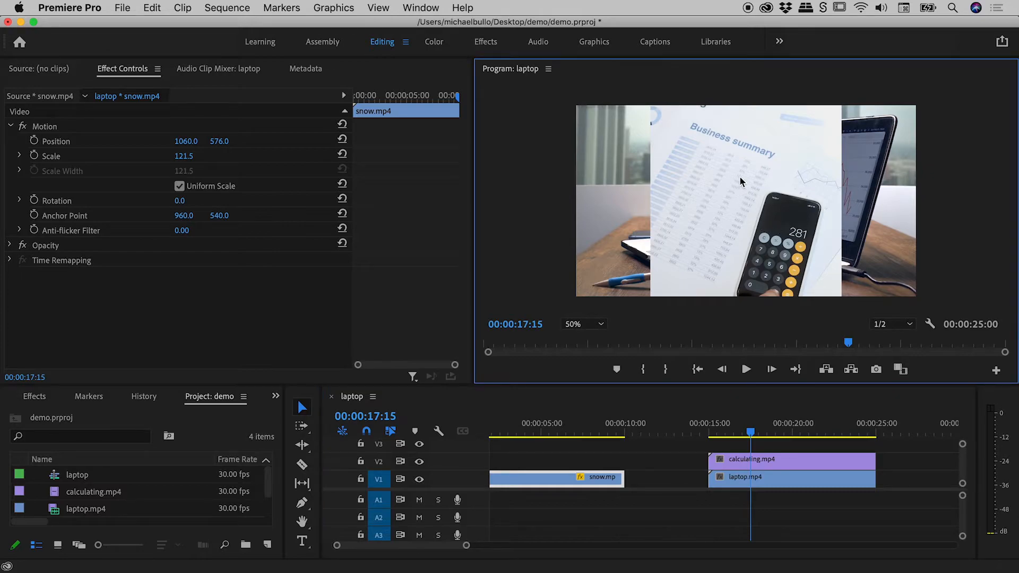
pyautogui.click(740, 176)
pyautogui.moveTo(787, 249); pyautogui.dragTo(706, 151)
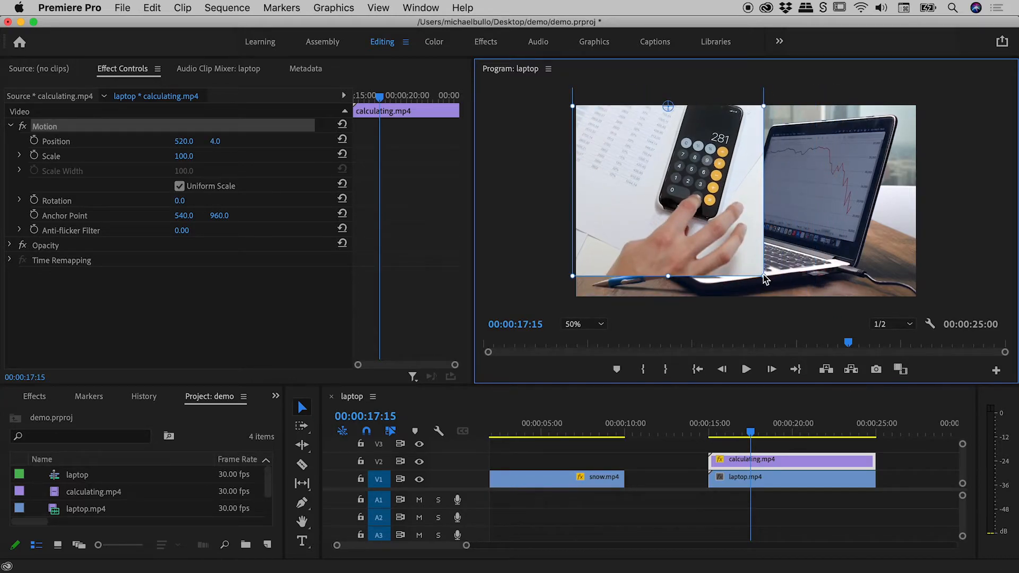
pyautogui.moveTo(764, 278); pyautogui.dragTo(717, 232)
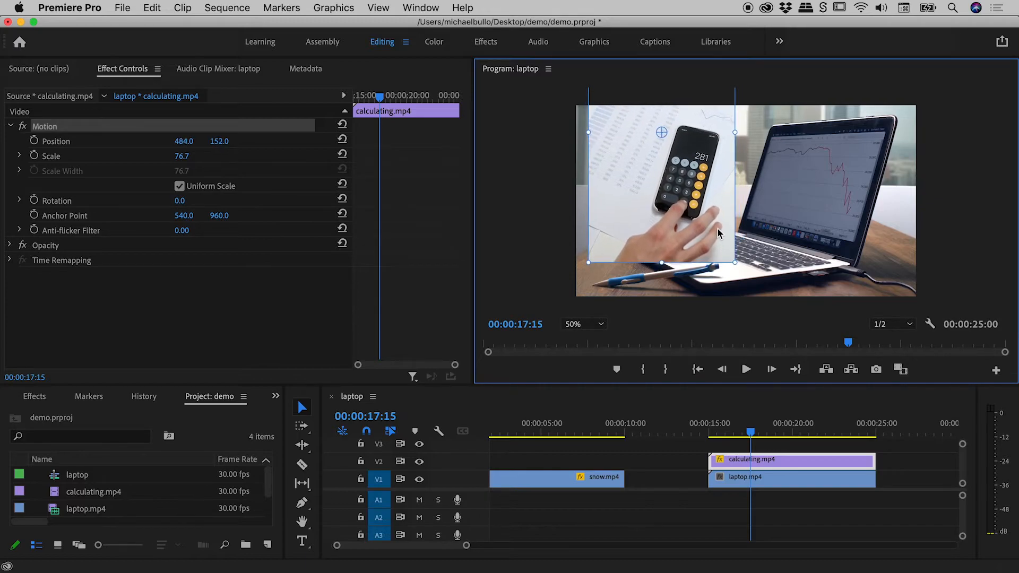
pyautogui.click(546, 215)
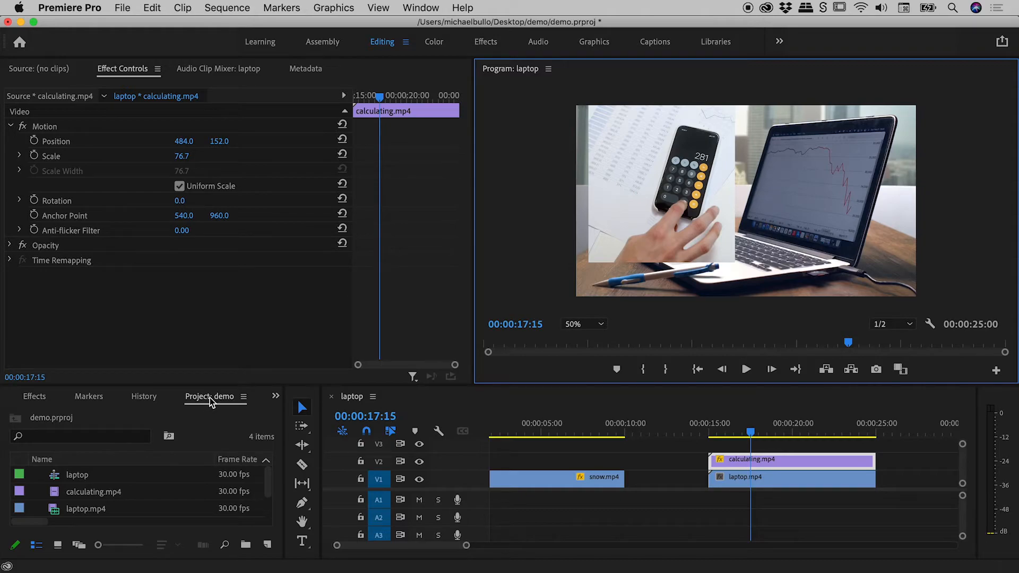
# Find the Crop video effect and apply it to the calculating.mp4 clip on V2
pyautogui.click(275, 398)
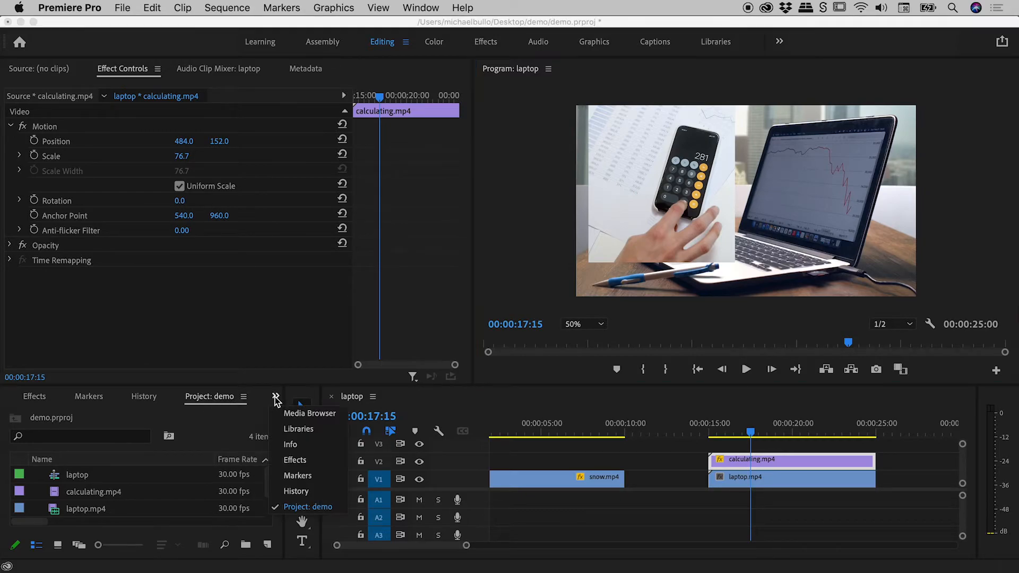
pyautogui.click(295, 460)
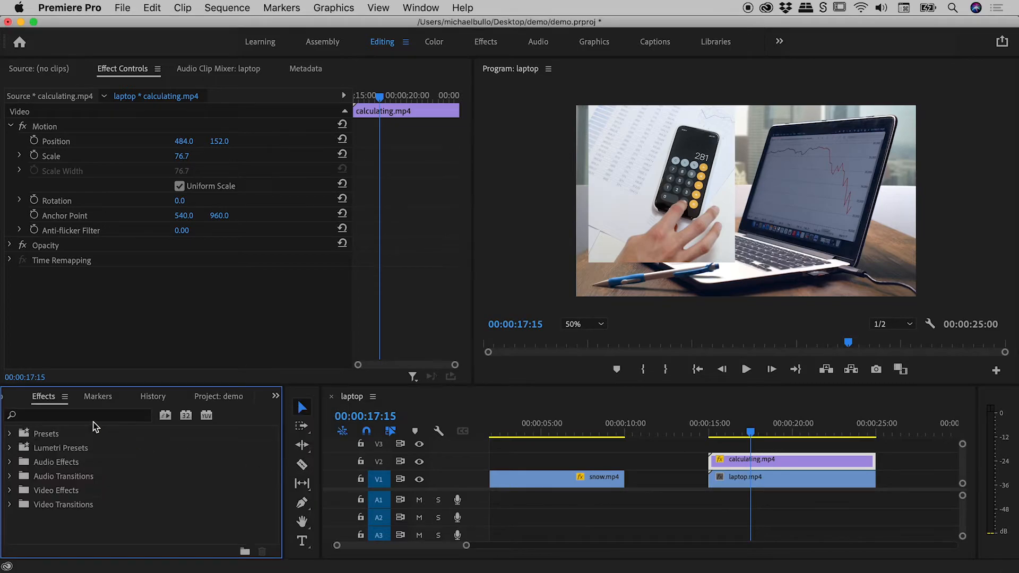
pyautogui.click(63, 416)
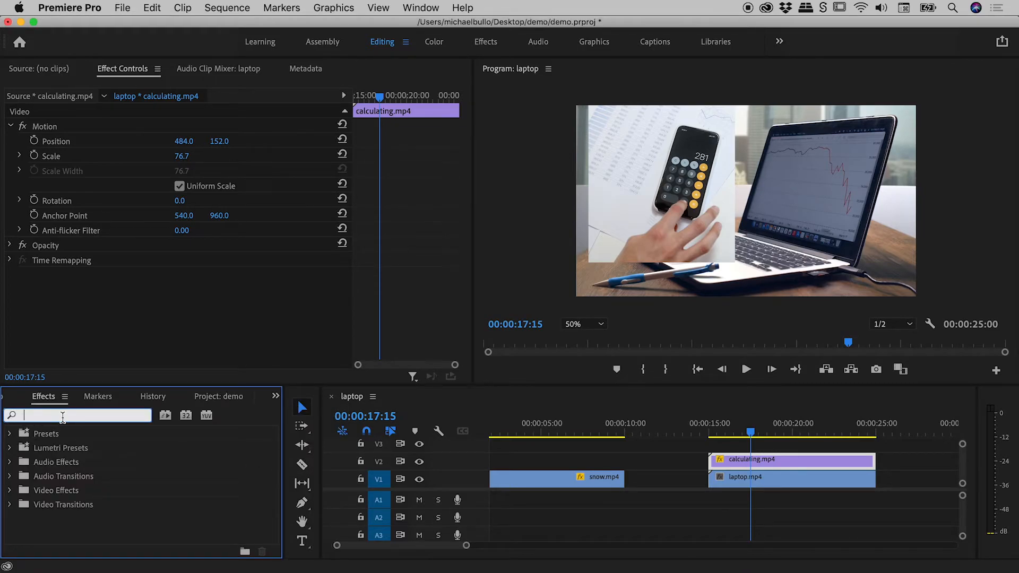
pyautogui.write('crop')
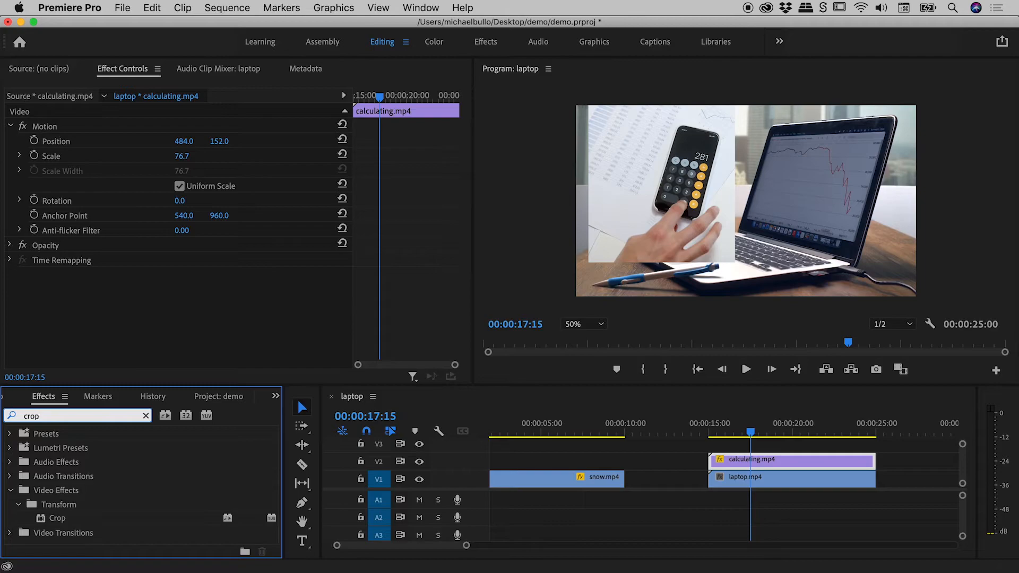
pyautogui.click(61, 519)
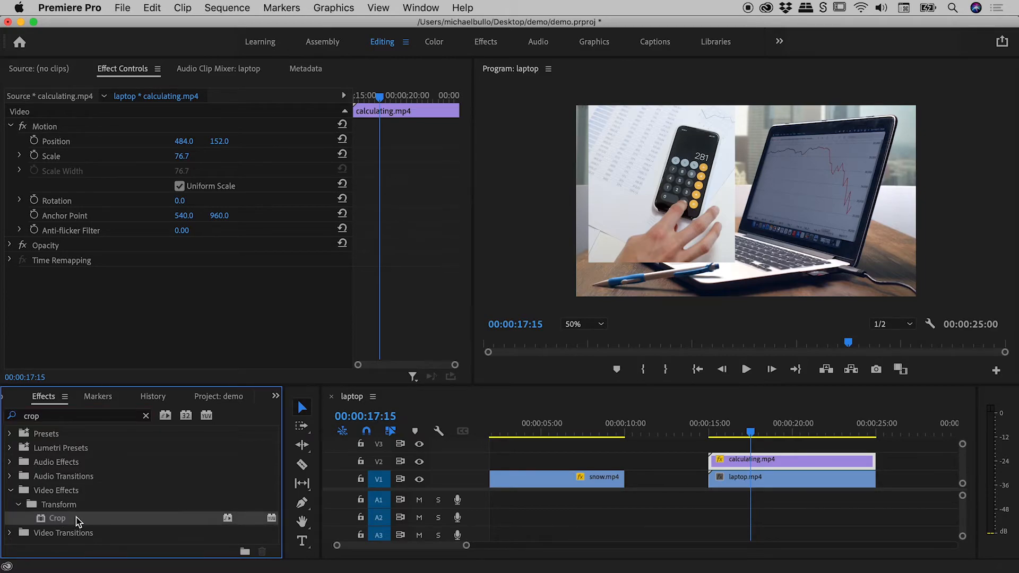
pyautogui.moveTo(58, 518); pyautogui.dragTo(804, 461)
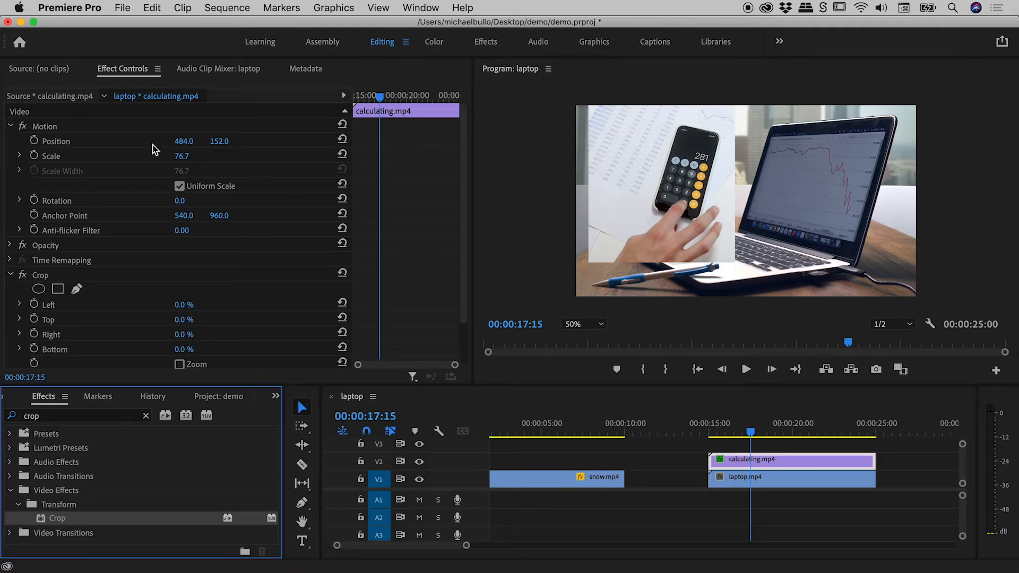
# Crop the calculating.mp4 overlay by 45% at the top and 14% at the bottom
pyautogui.click(11, 127)
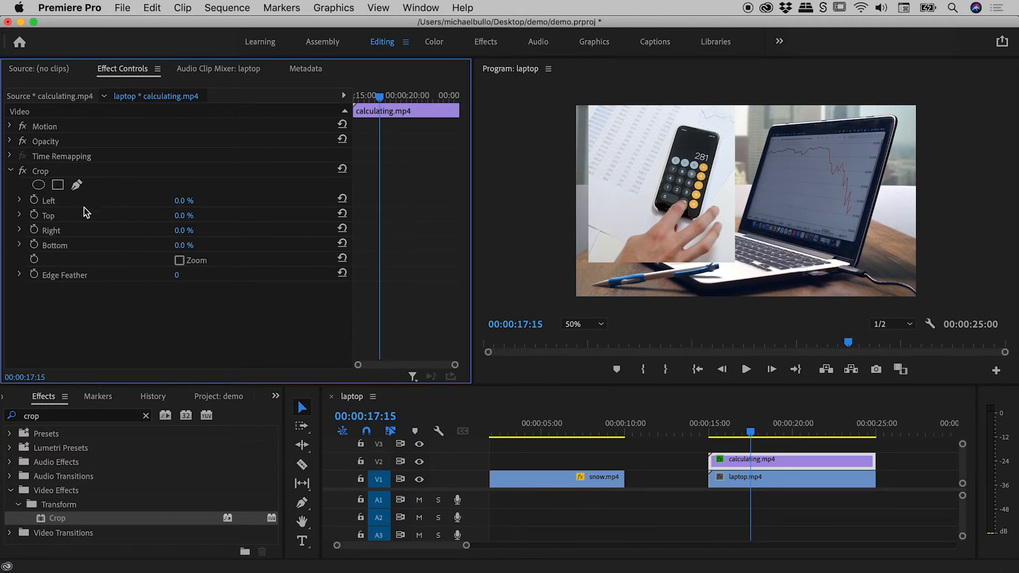
pyautogui.click(11, 171)
pyautogui.click(11, 171)
pyautogui.moveTo(184, 215); pyautogui.dragTo(187, 246)
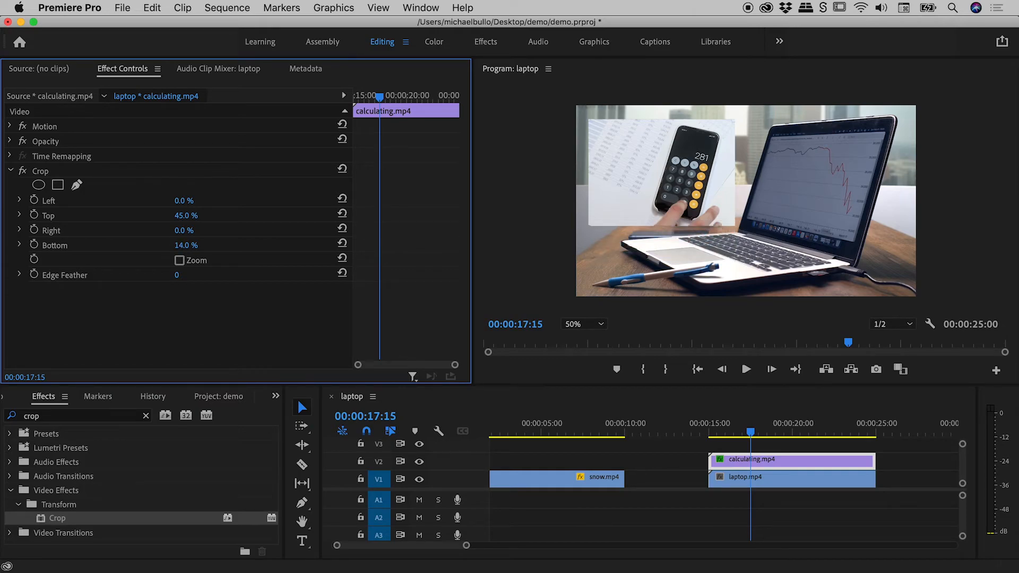
# Shrink the cropped calculating.mp4 overlay slightly, keeping it near the frame's upper-left corner, and preview the result at 00:00:20:02
pyautogui.click(665, 155)
pyautogui.moveTo(735, 262); pyautogui.dragTo(706, 200)
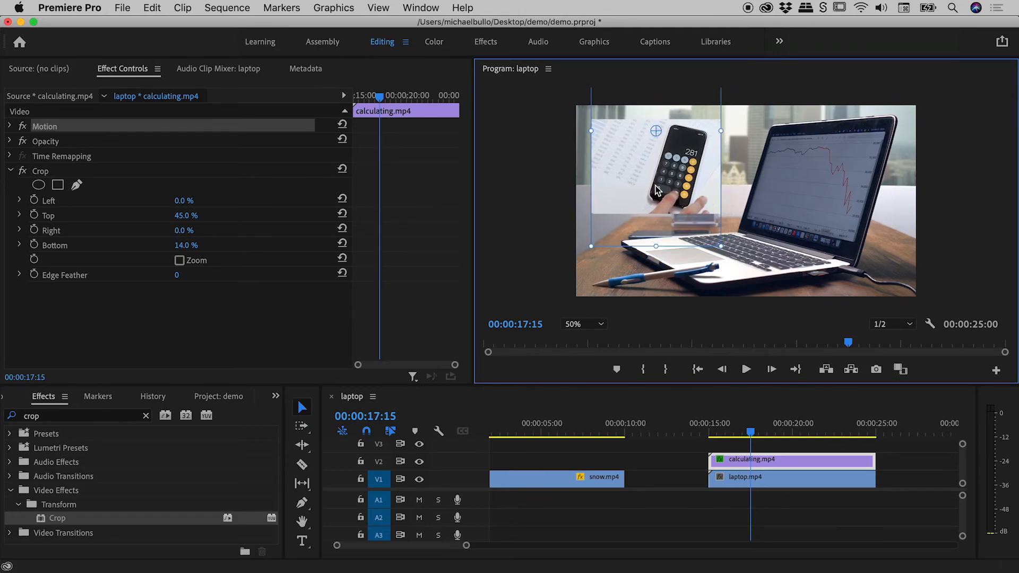
pyautogui.click(548, 164)
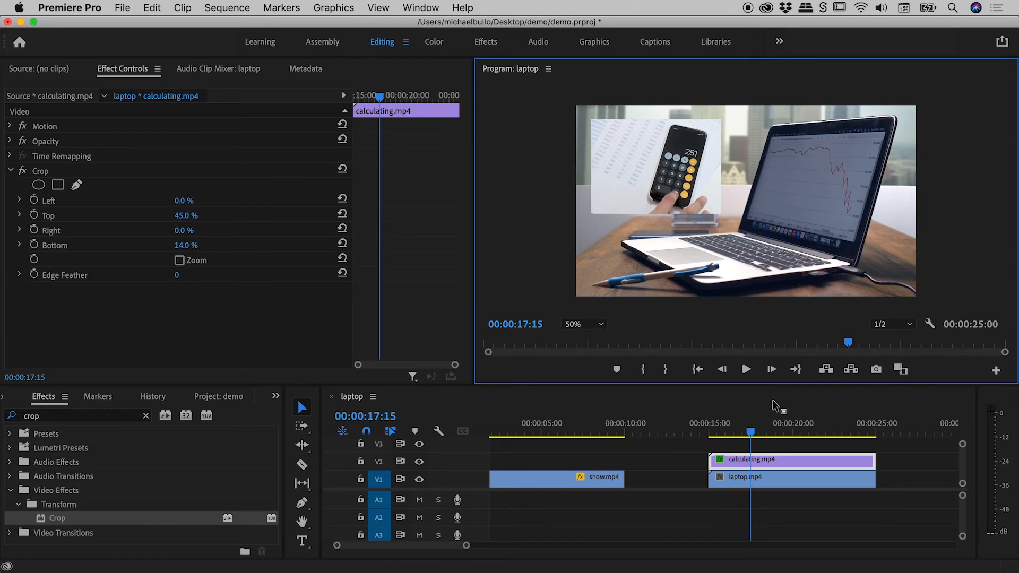
pyautogui.moveTo(750, 432); pyautogui.dragTo(794, 430)
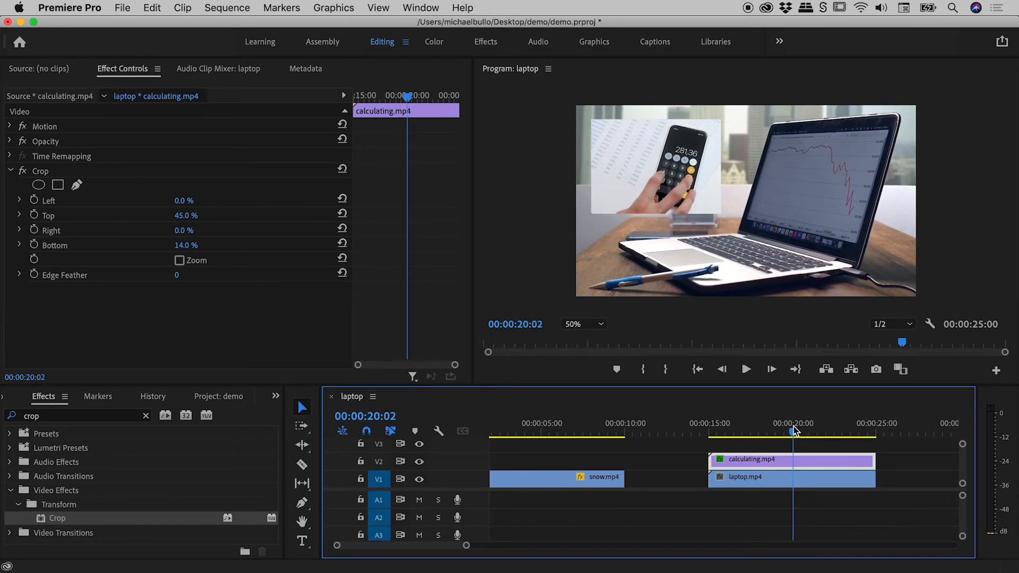